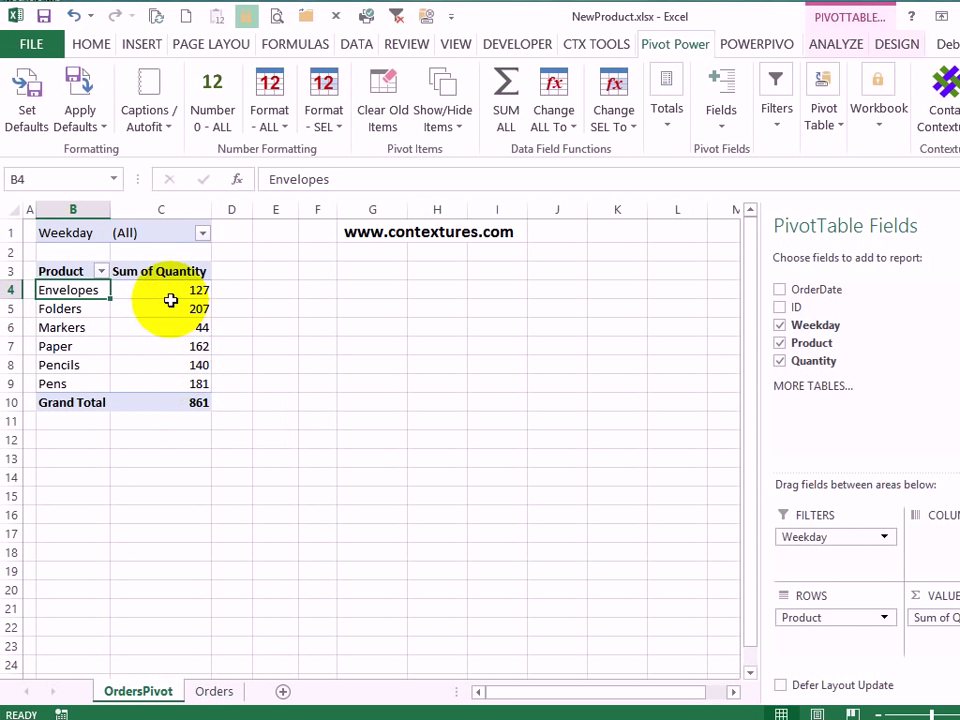
# Step: Switch to the Orders sheet holding the 17 source order records
pyautogui.moveTo(157, 338)
pyautogui.click(214, 691)
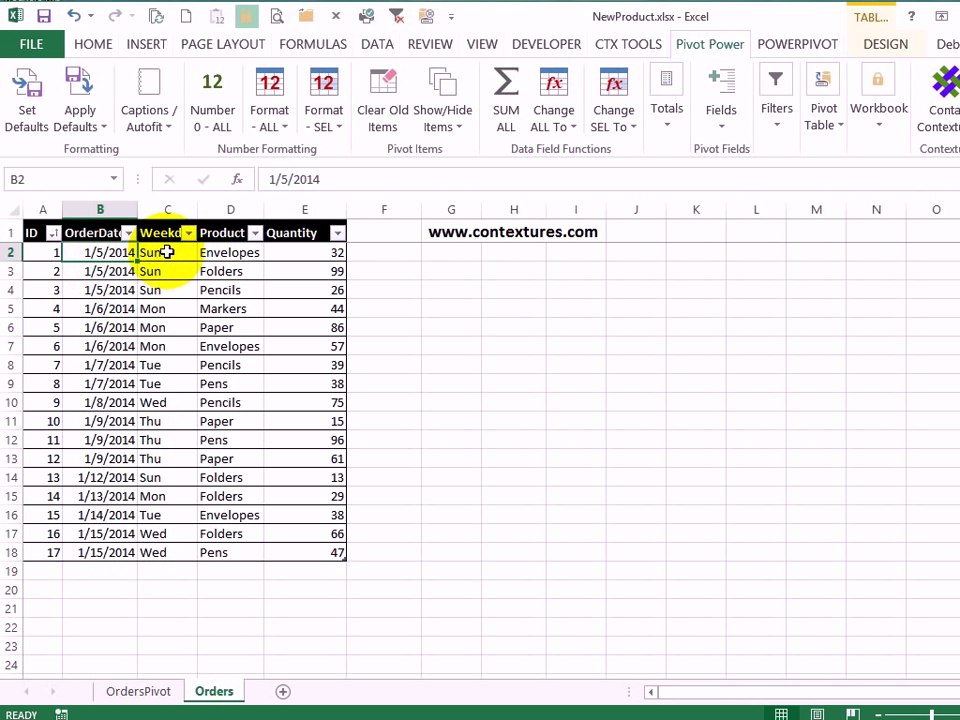
# Step: Enter order 18 in row 19: 2014/01/15, Binder, quantity 50
pyautogui.click(255, 232)
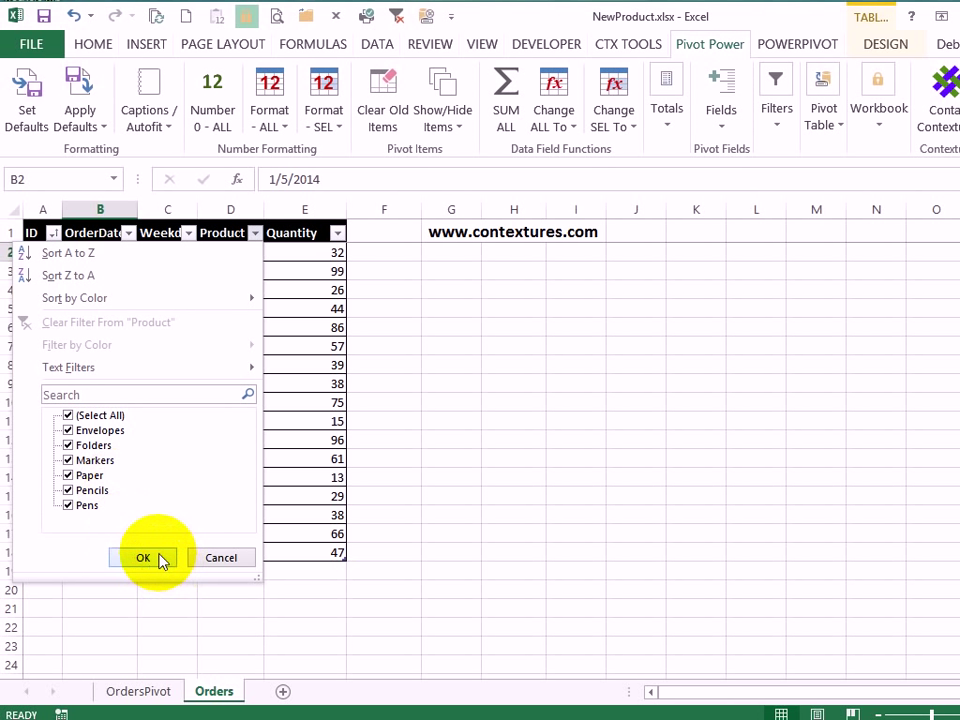
pyautogui.click(208, 559)
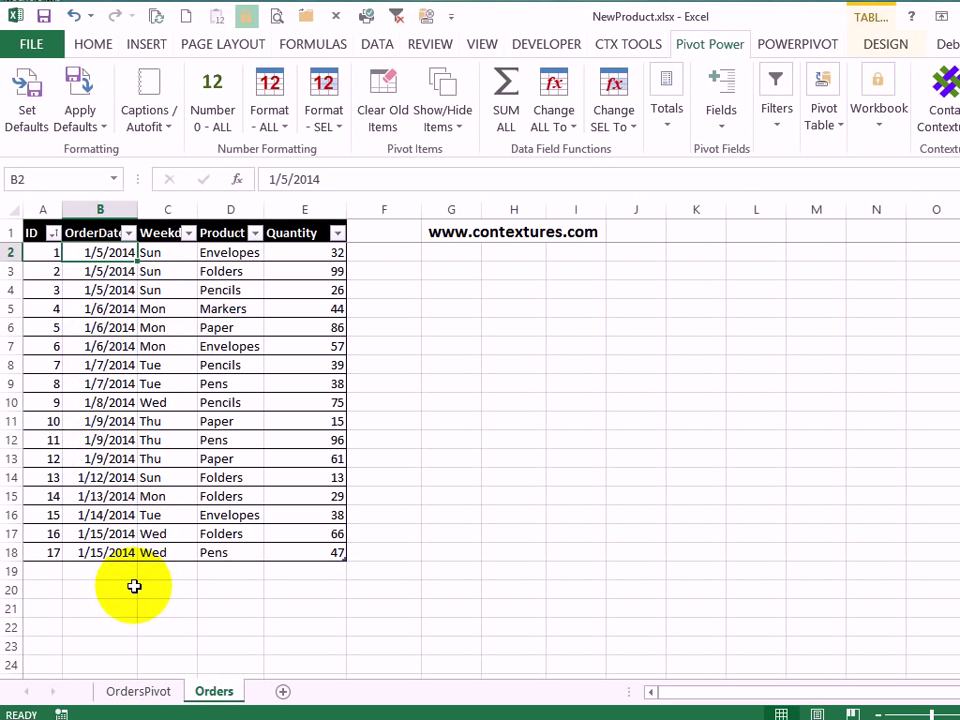
pyautogui.click(44, 570)
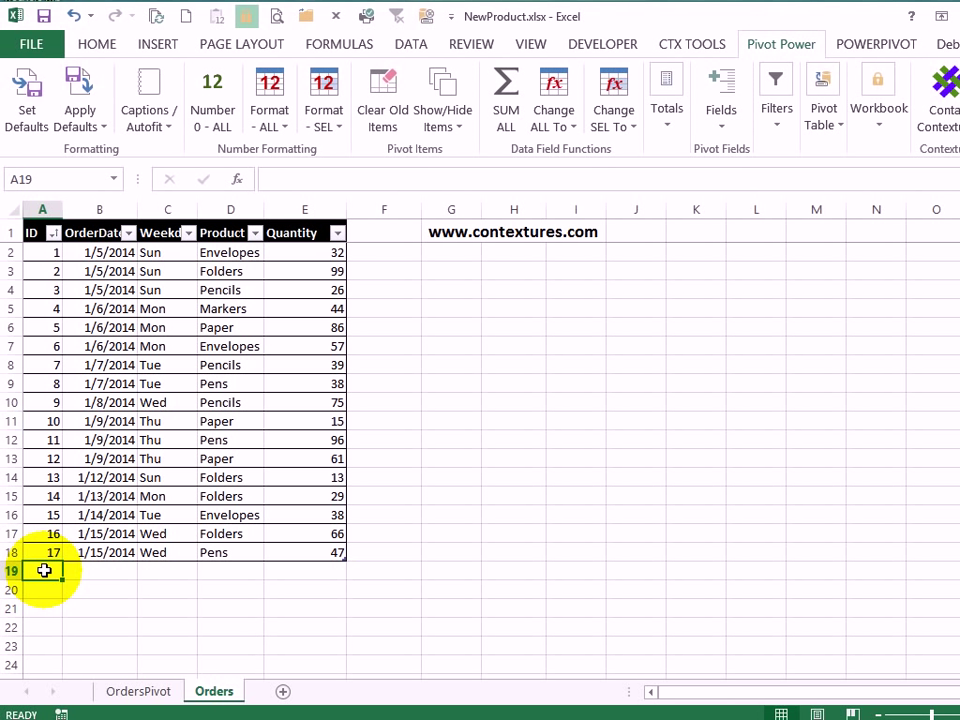
pyautogui.write('18')
pyautogui.press('Tab')
pyautogui.write('2014/01/15')
pyautogui.press('Tab')
pyautogui.press('Tab')
pyautogui.write('Binder')
pyautogui.press('Tab')
pyautogui.write('50')
pyautogui.press('Return')
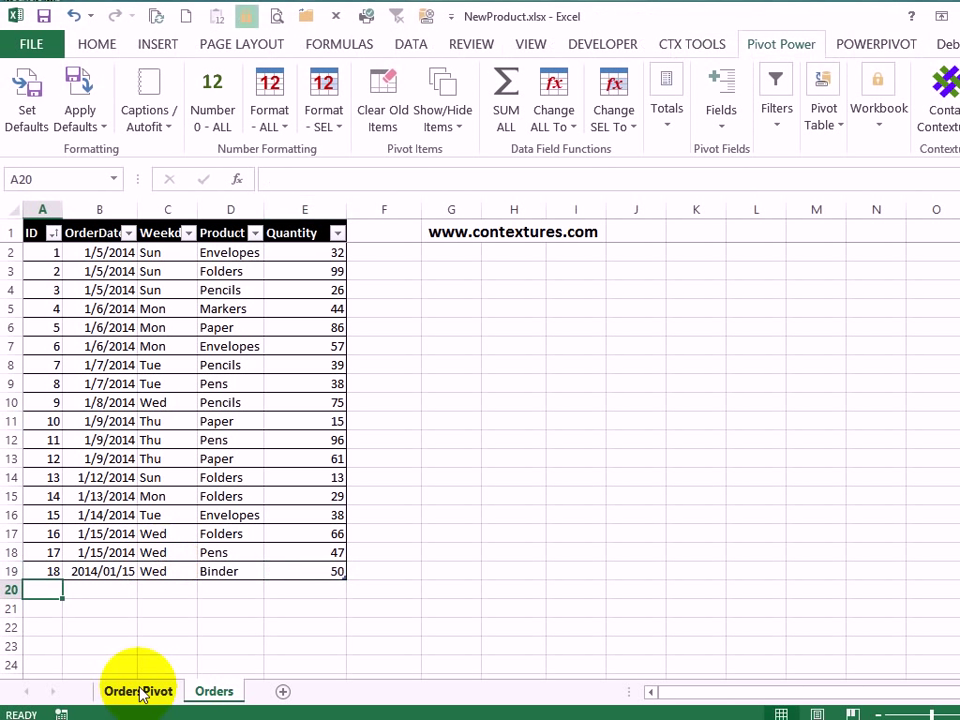
# Step: Refresh the OrdersPivot table so Binder shows at 50 and the Grand Total reads 911
pyautogui.click(138, 691)
pyautogui.rightClick(85, 288)
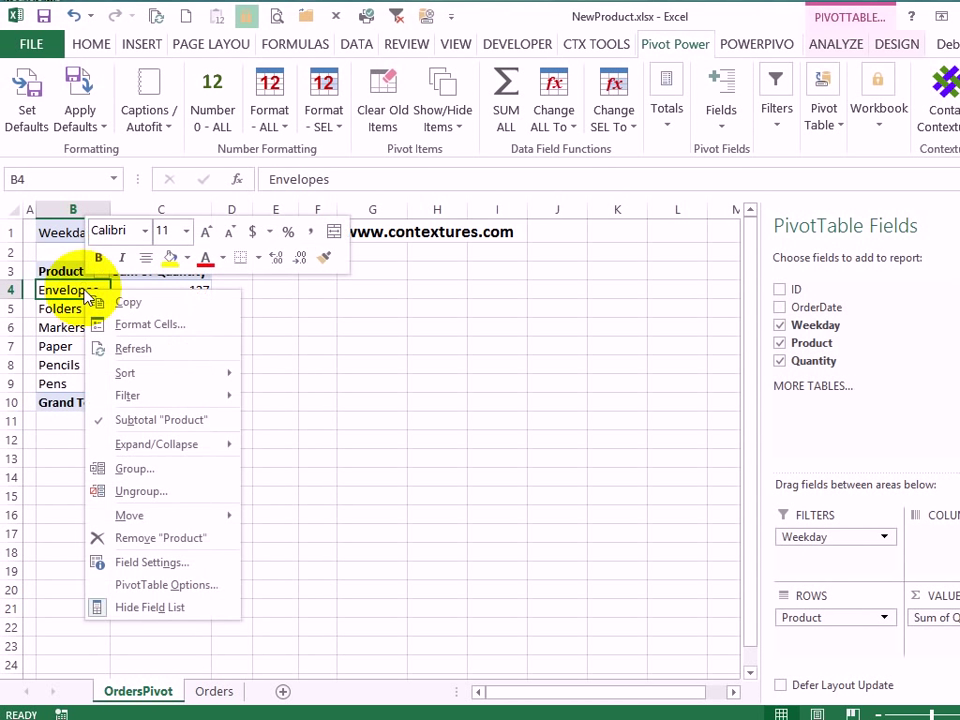
pyautogui.click(122, 349)
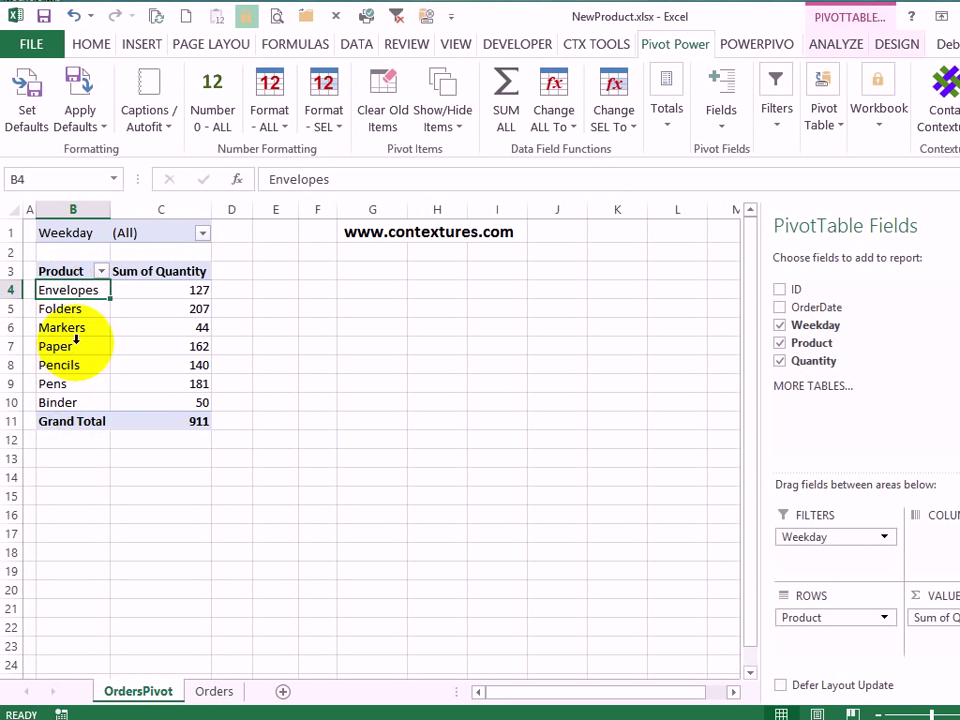
pyautogui.click(101, 272)
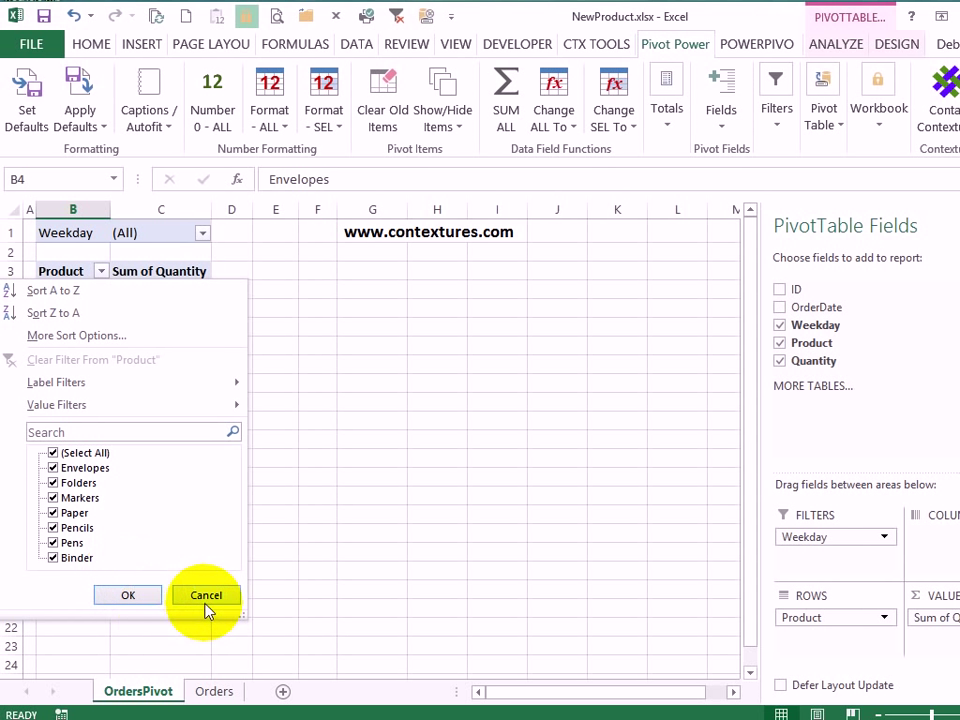
pyautogui.click(130, 597)
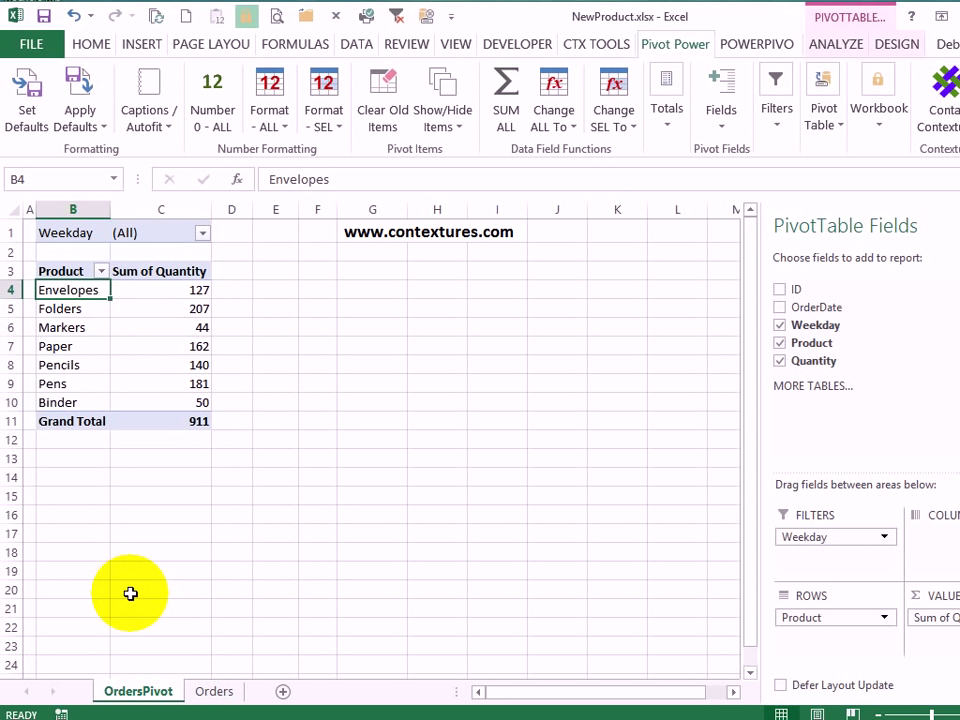
pyautogui.click(77, 401)
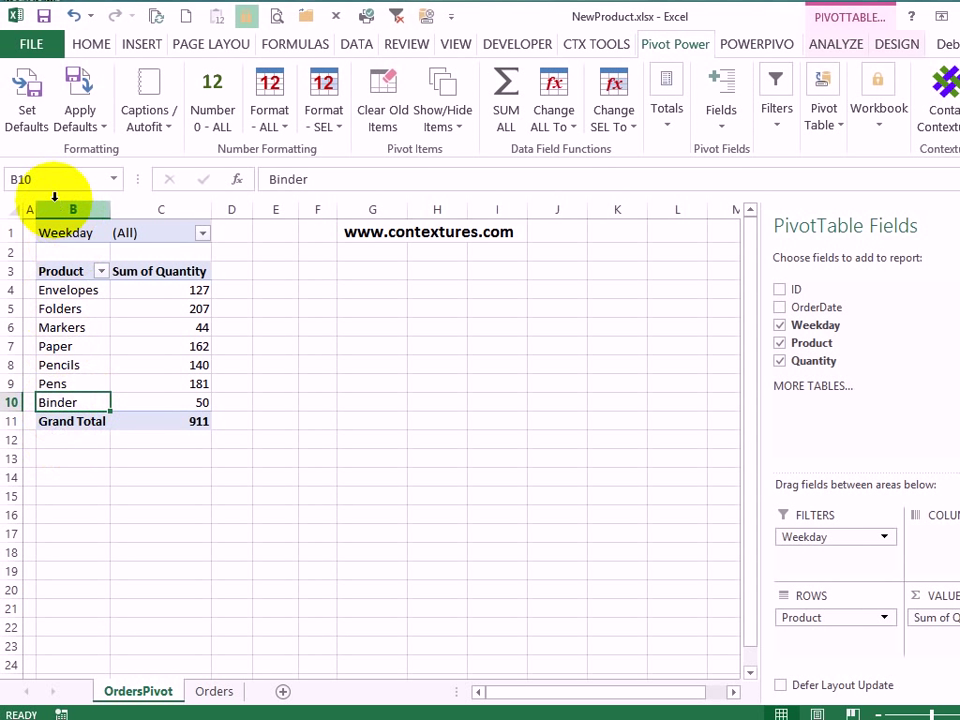
# Step: Sort the pivot's Product labels A to Z, from Binder (50) through Pens (181)
pyautogui.click(356, 45)
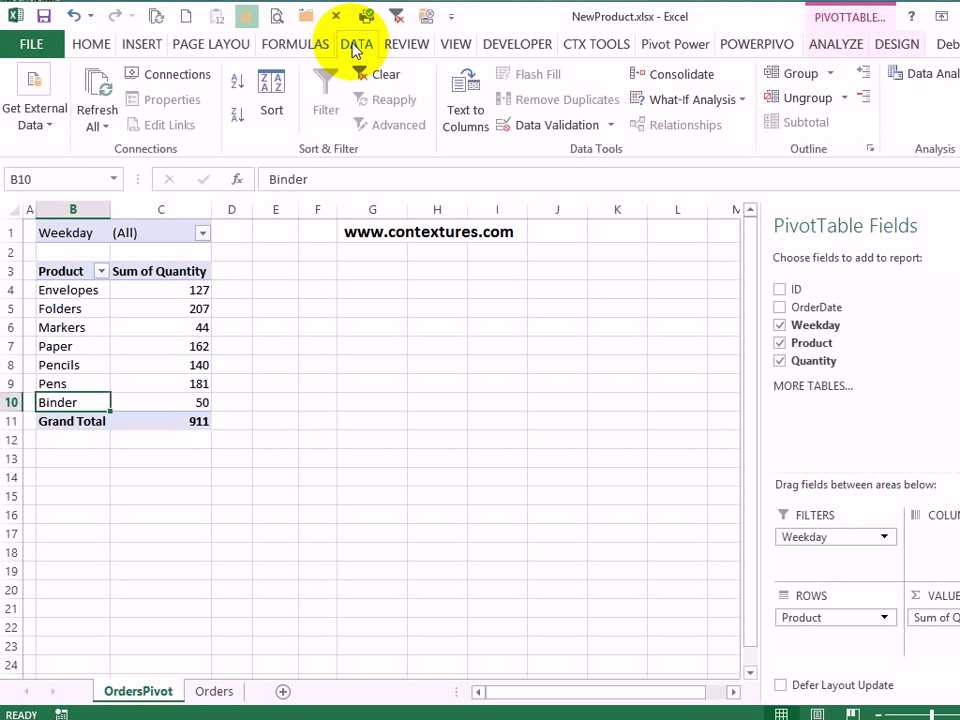
pyautogui.click(233, 84)
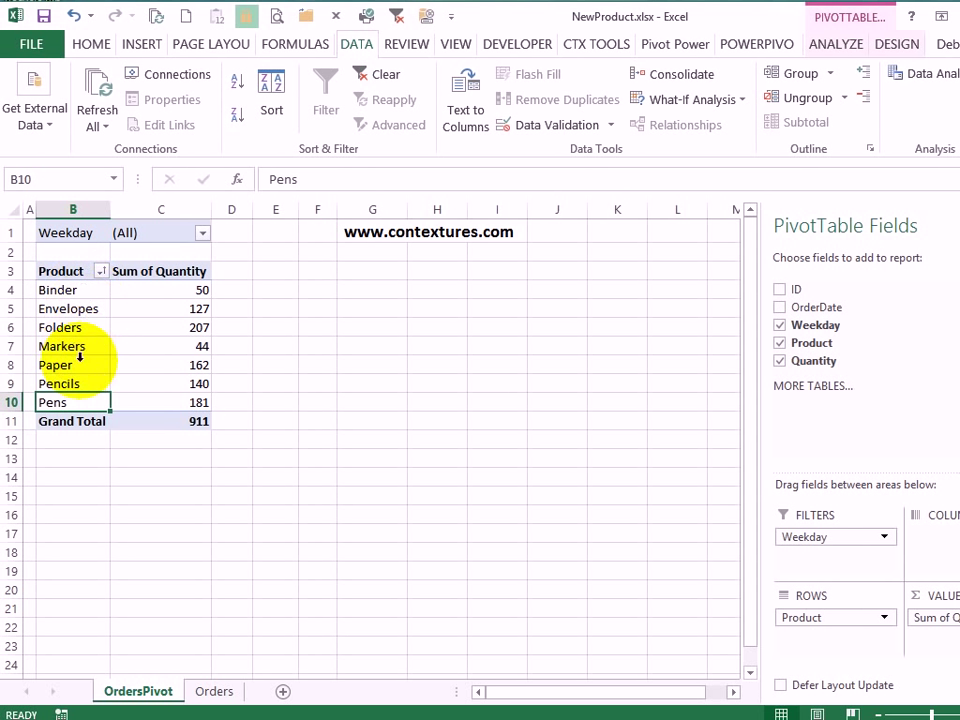
pyautogui.click(101, 271)
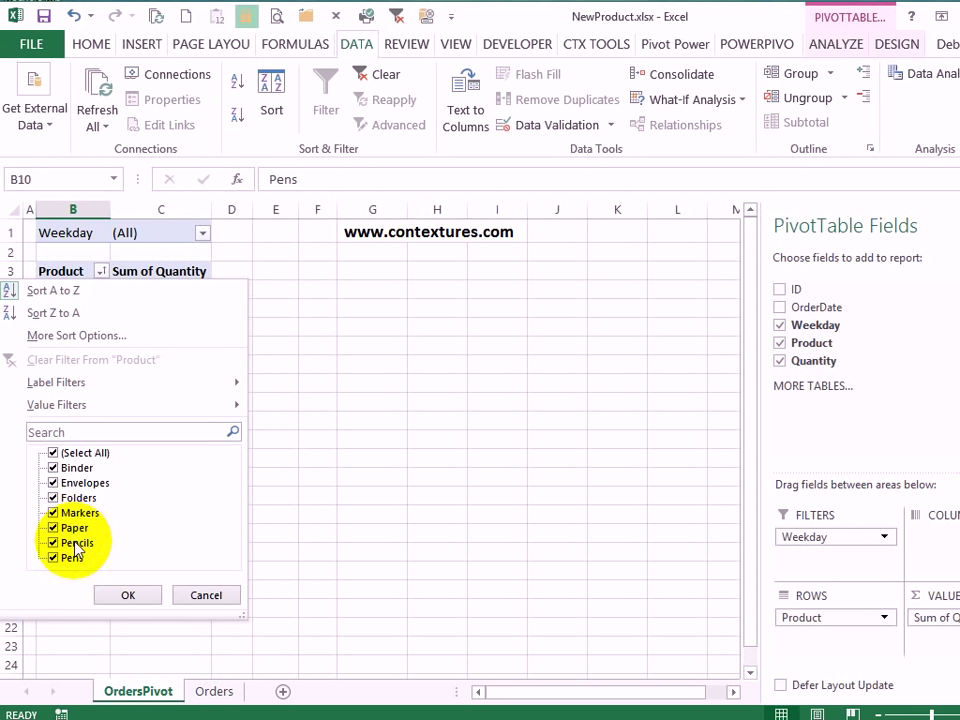
pyautogui.click(137, 597)
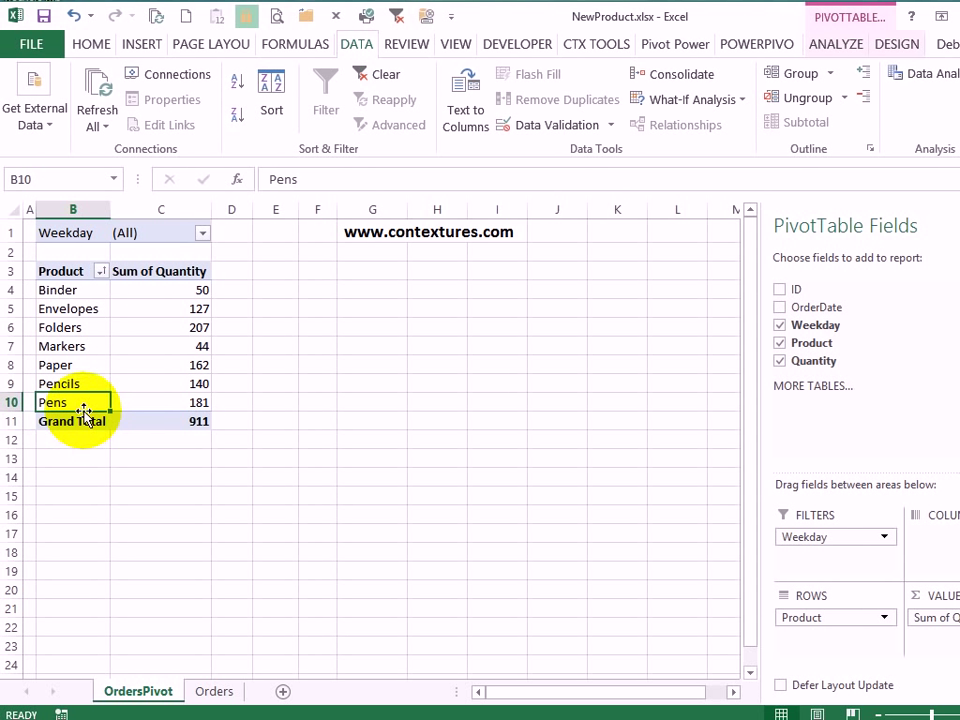
pyautogui.moveTo(84, 412); pyautogui.dragTo(80, 369)
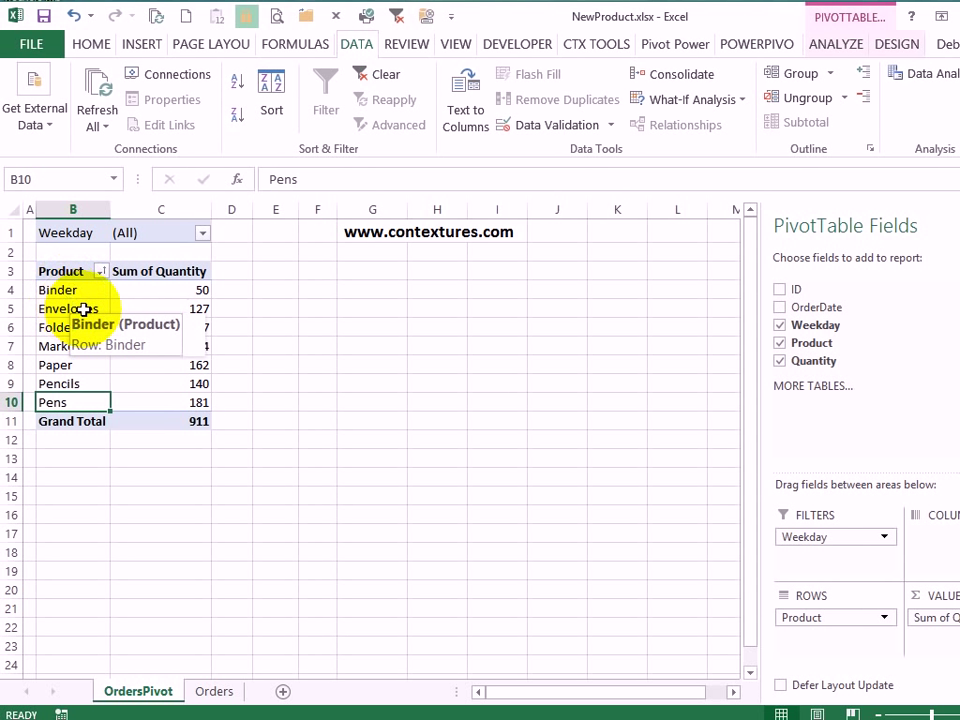
# Step: Uncheck Envelopes, Folders and Paper in the Product filter, leaving four products totalling 415
pyautogui.click(70, 290)
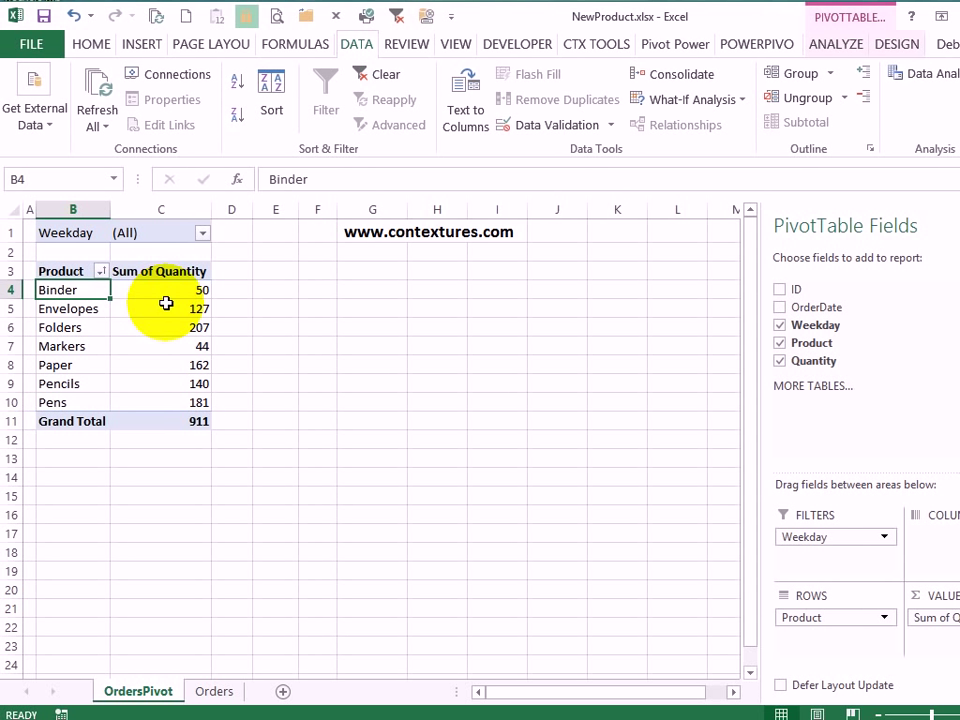
pyautogui.click(102, 271)
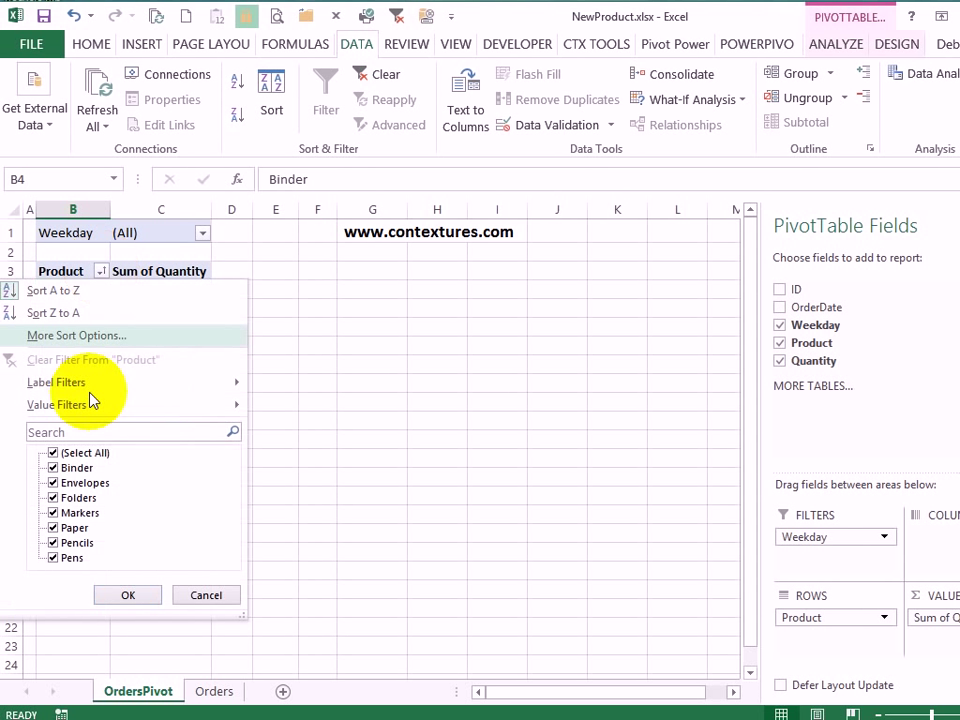
pyautogui.click(54, 482)
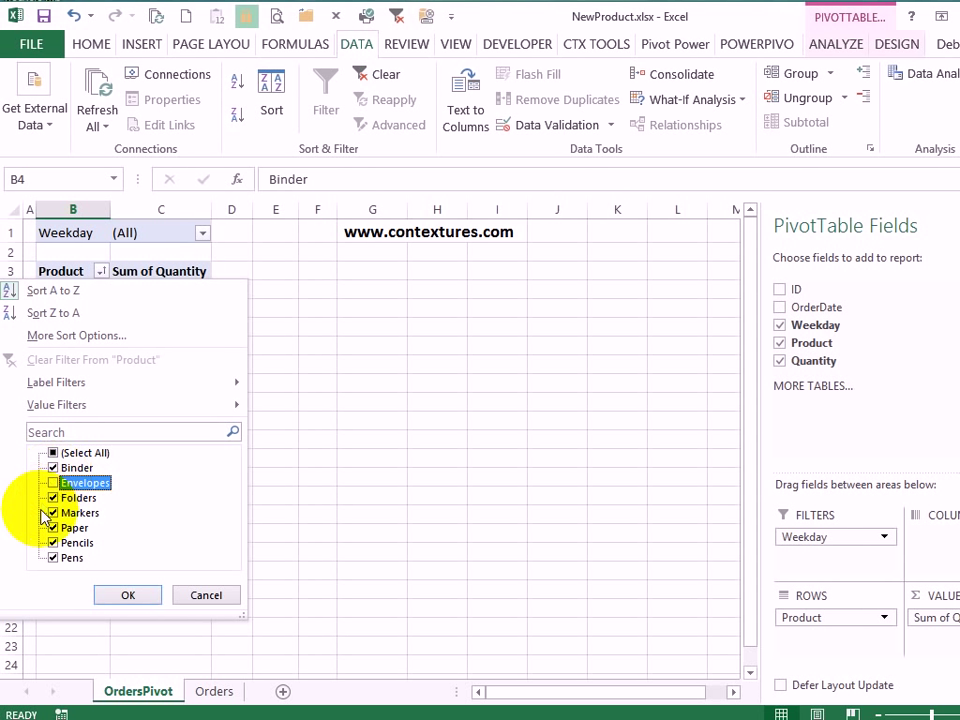
pyautogui.click(53, 497)
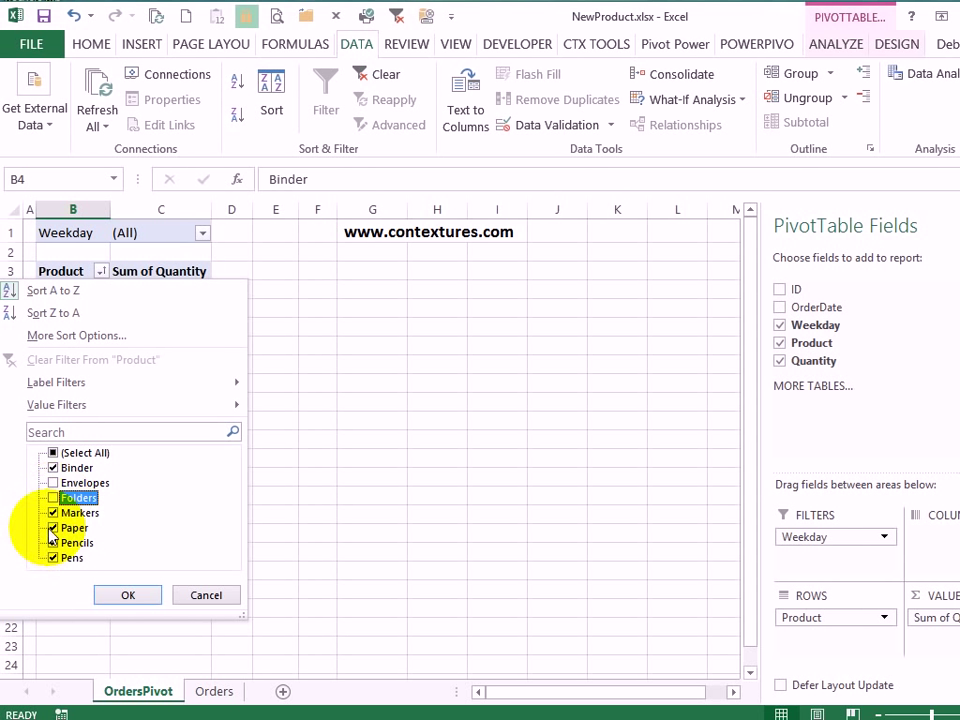
pyautogui.click(53, 527)
pyautogui.click(130, 594)
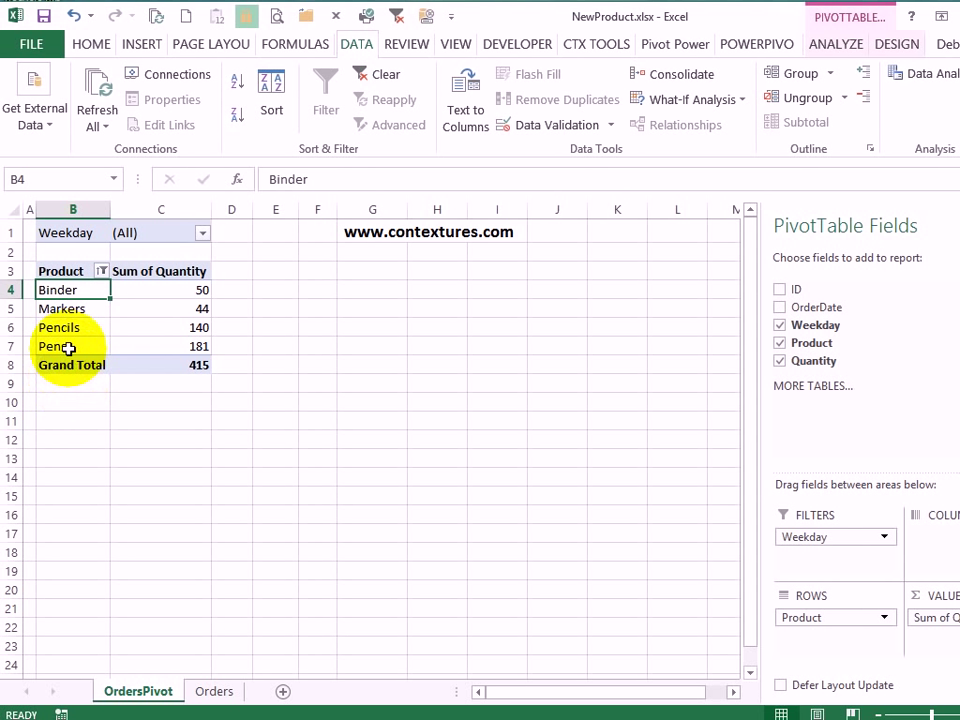
# Step: On the Orders sheet, add order 19 in row 20 dated 2014/01/15: Staplers, quantity 25
pyautogui.click(214, 691)
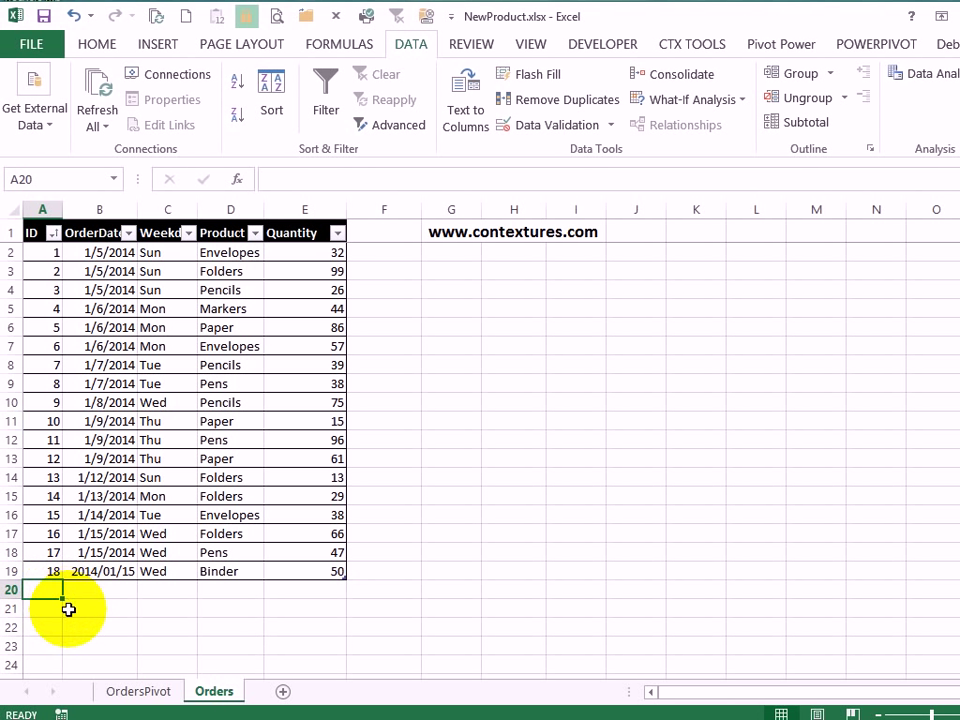
pyautogui.write('19')
pyautogui.press('Tab')
pyautogui.hotkey('ctrl', ';')
pyautogui.press('Tab')
pyautogui.press('Tab')
pyautogui.write('Staplers')
pyautogui.press('Tab')
pyautogui.write('25')
pyautogui.press('Return')
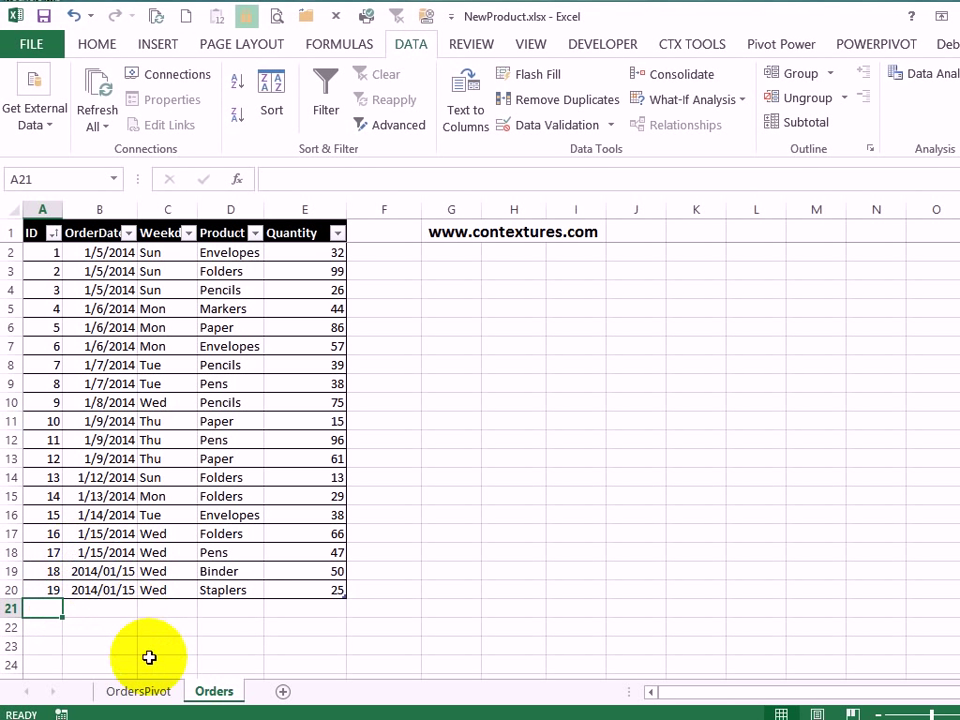
# Step: Refresh OrdersPivot and tick Staplers in the Product filter so it shows at 25
pyautogui.click(160, 697)
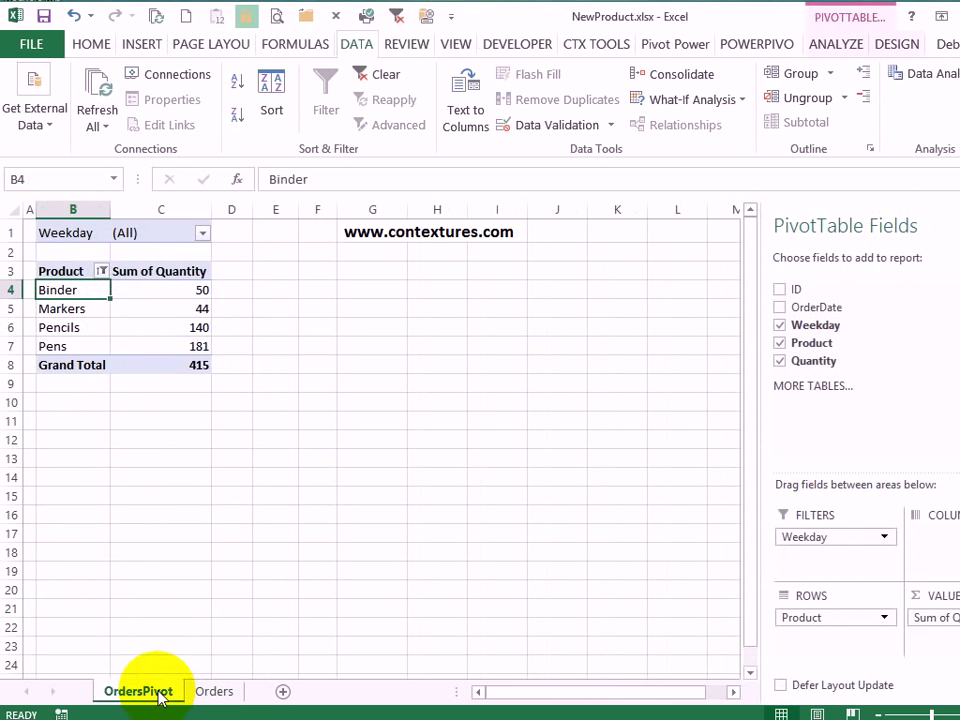
pyautogui.rightClick(88, 290)
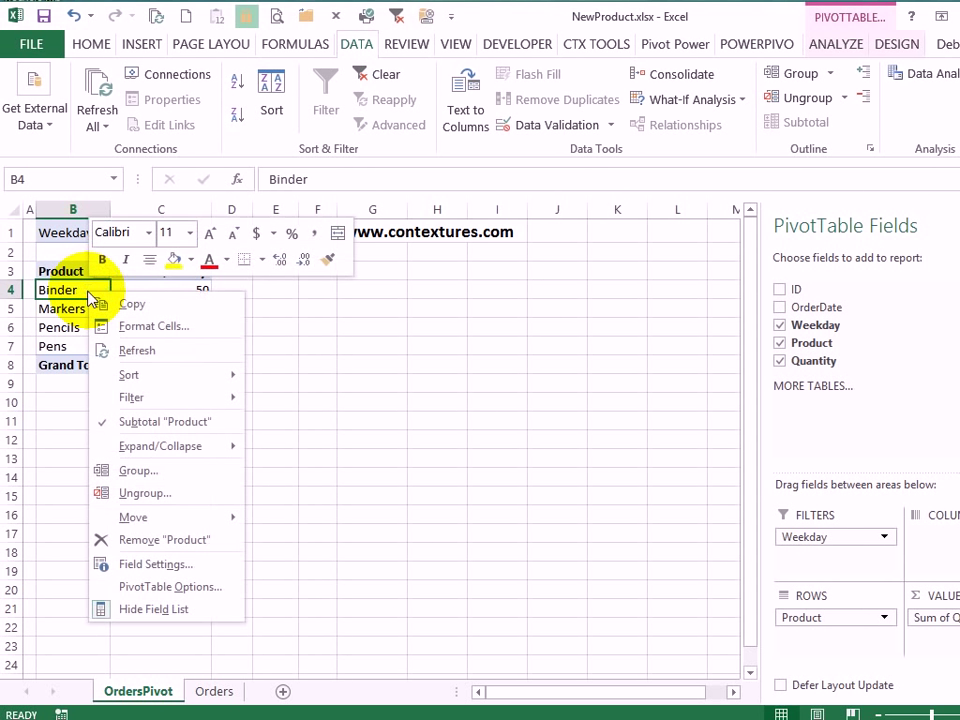
pyautogui.click(132, 346)
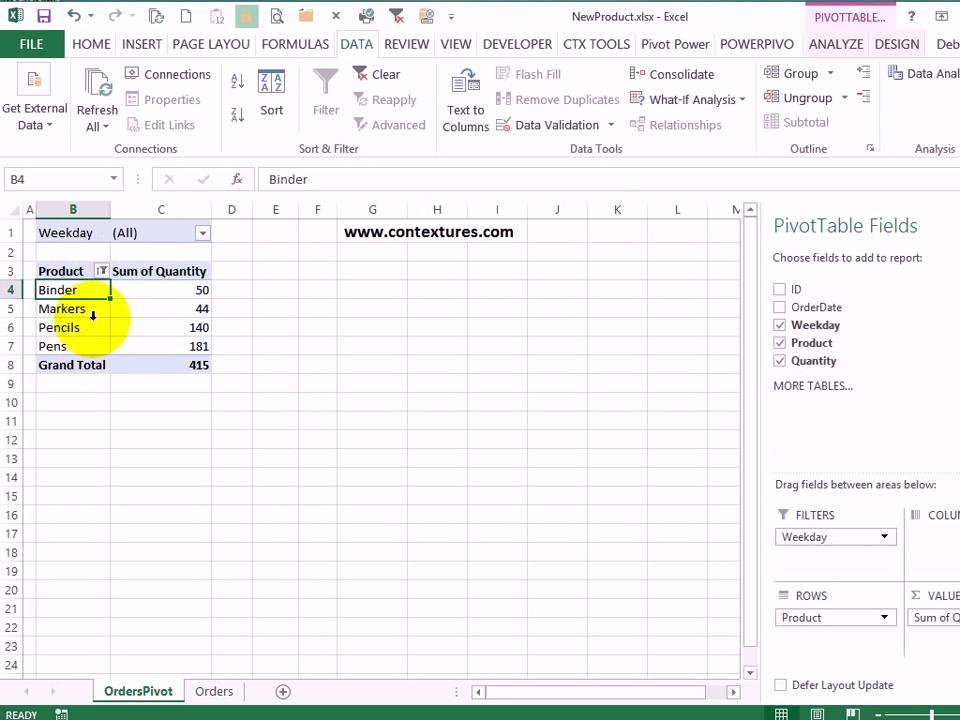
pyautogui.click(102, 271)
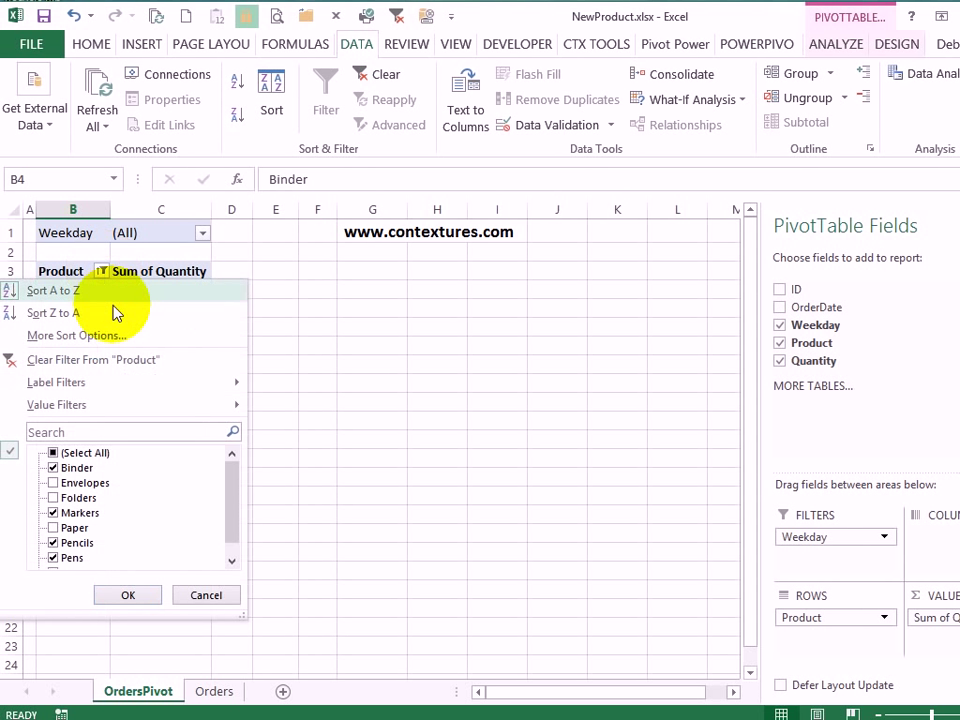
pyautogui.moveTo(233, 480); pyautogui.dragTo(236, 547)
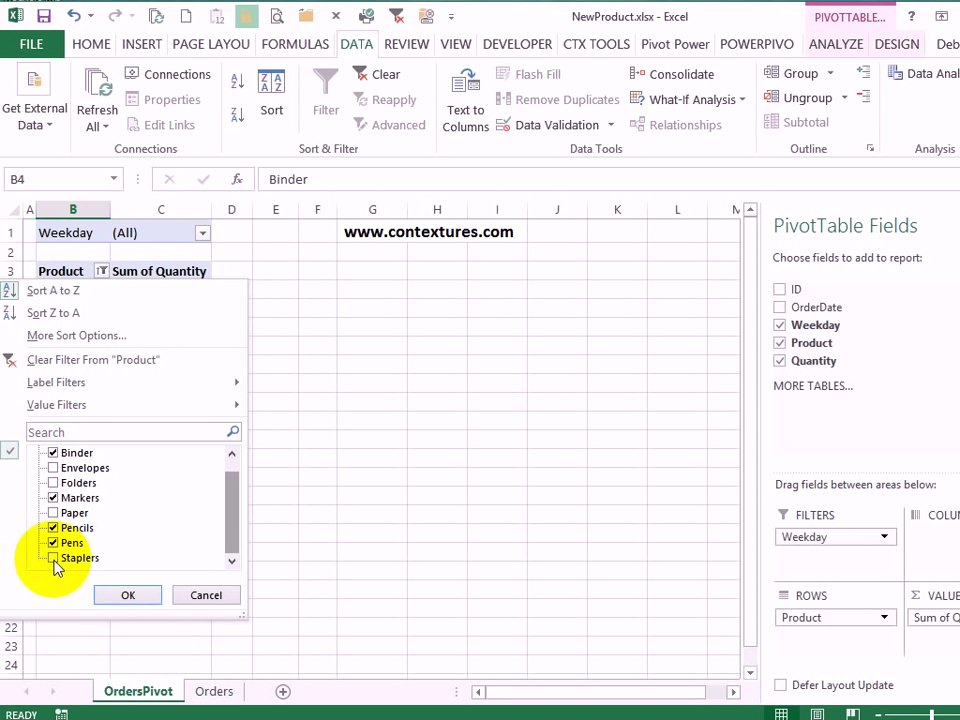
pyautogui.click(140, 598)
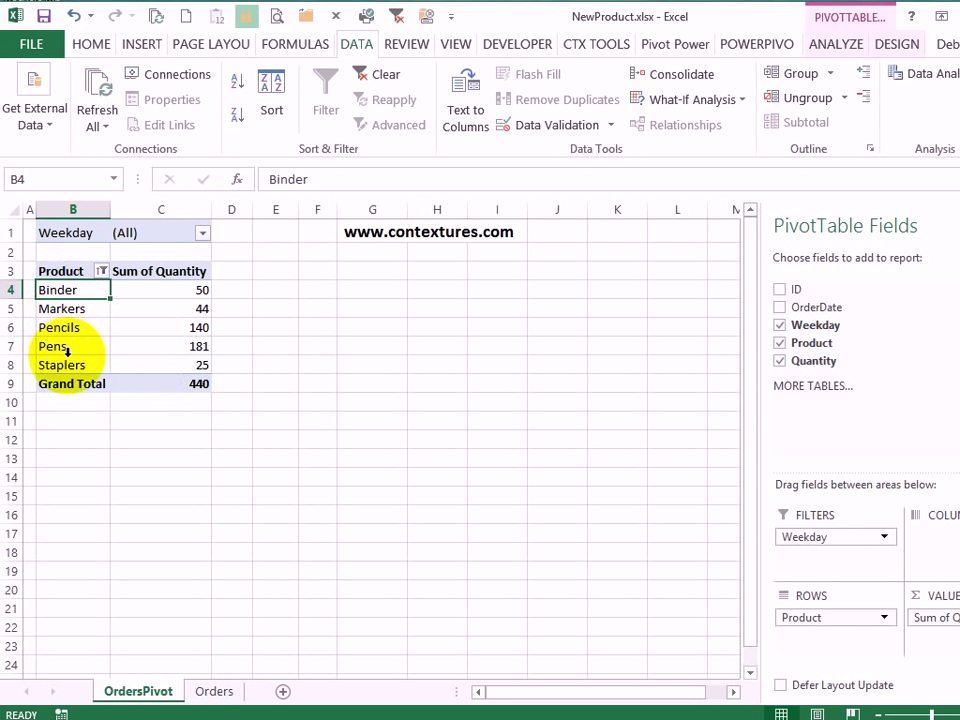
# Step: Turn on 'Include new items in manual filter' in the Product field settings
pyautogui.rightClick(80, 291)
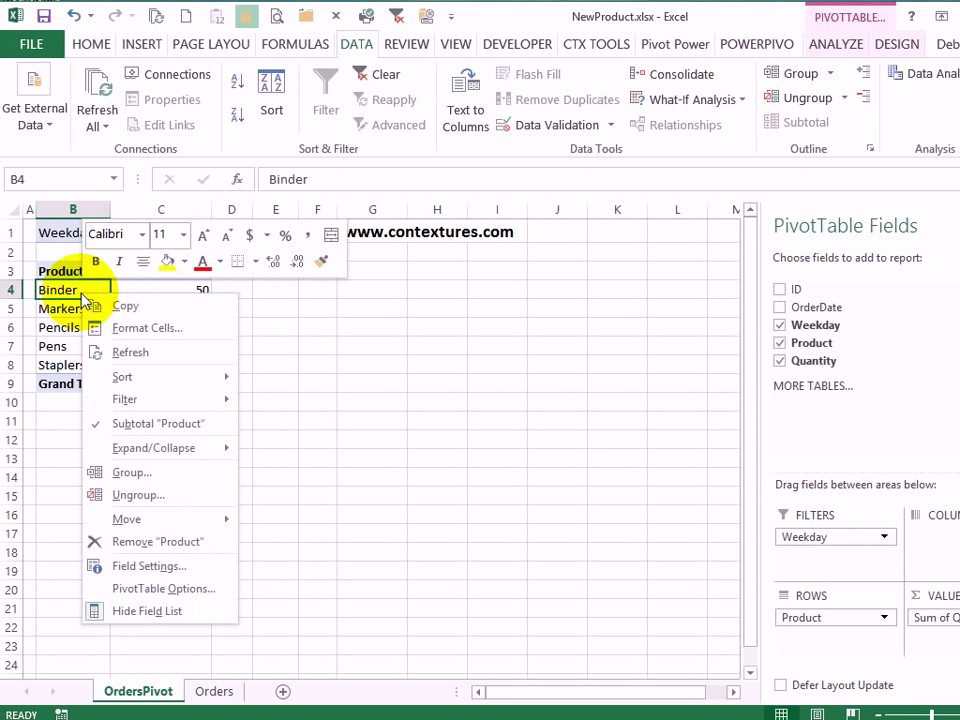
pyautogui.click(167, 566)
pyautogui.moveTo(233, 377); pyautogui.dragTo(369, 214)
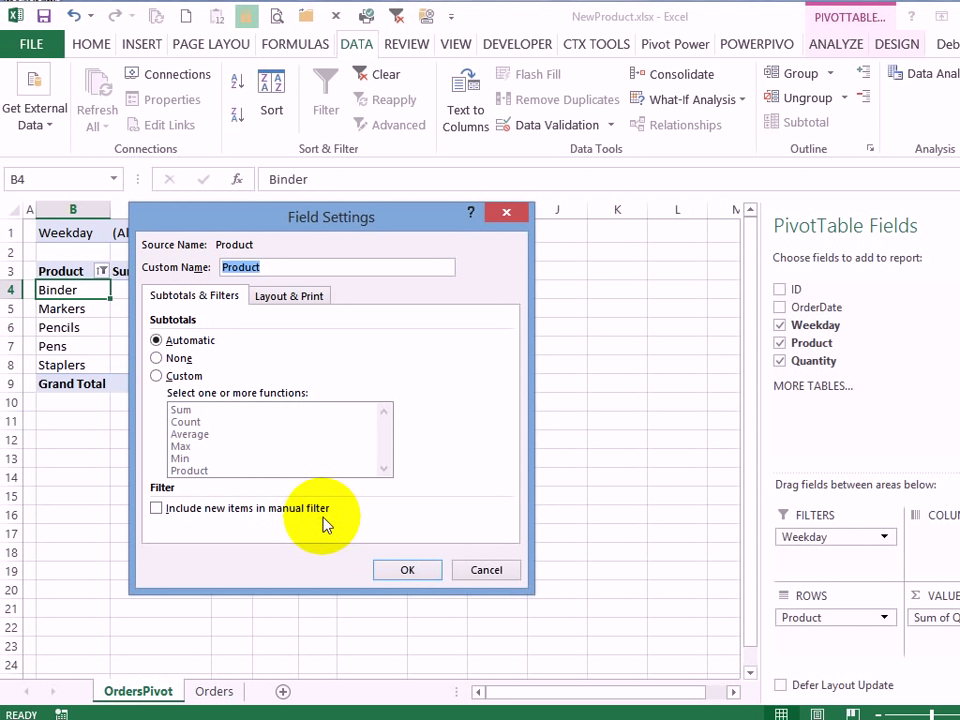
pyautogui.click(157, 508)
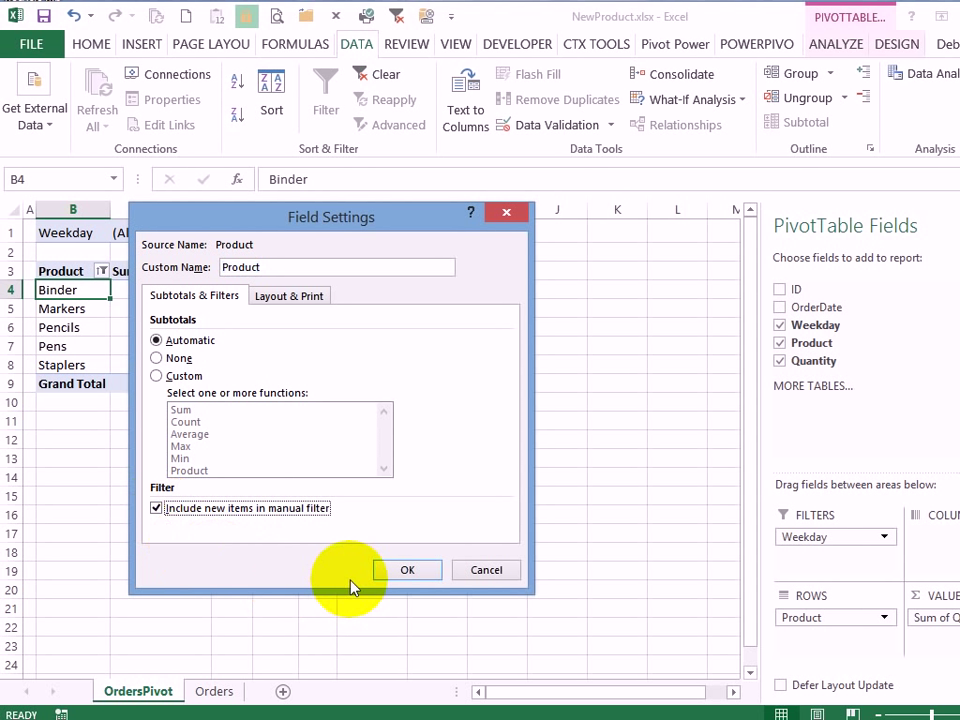
pyautogui.click(418, 571)
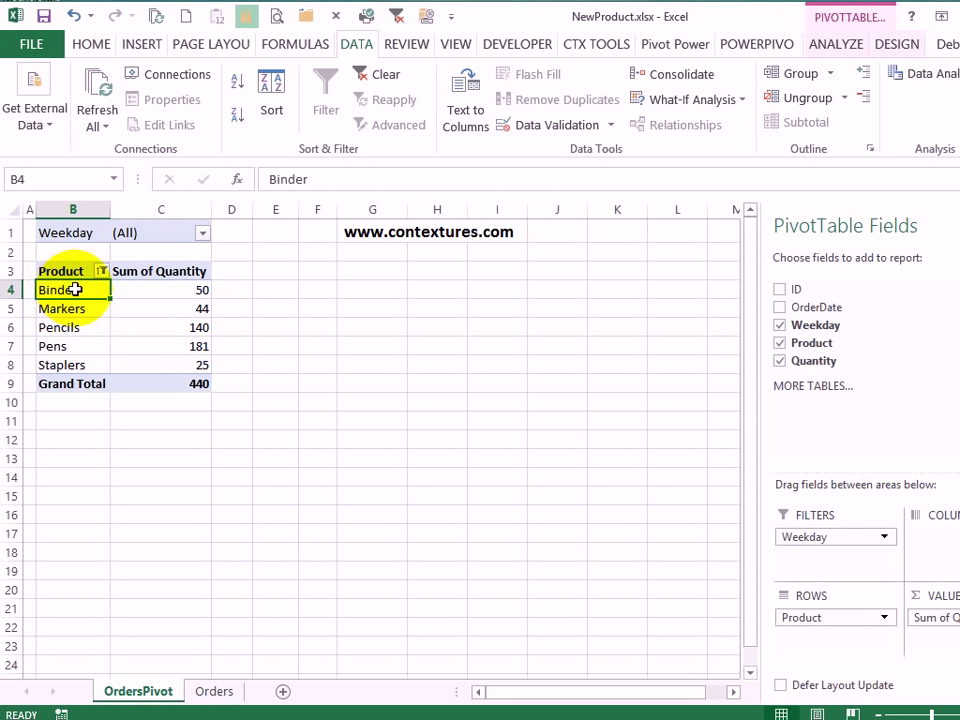
# Step: Add order 20 in row 21 of Orders: 2014/01/15, Highlighters, quantity 30
pyautogui.click(226, 697)
pyautogui.write('20')
pyautogui.press('Tab')
pyautogui.write('2014/01/15')
pyautogui.press('Tab')
pyautogui.press('Tab')
pyautogui.write('Highlighters')
pyautogui.press('Tab')
pyautogui.write('30')
pyautogui.press('Return')
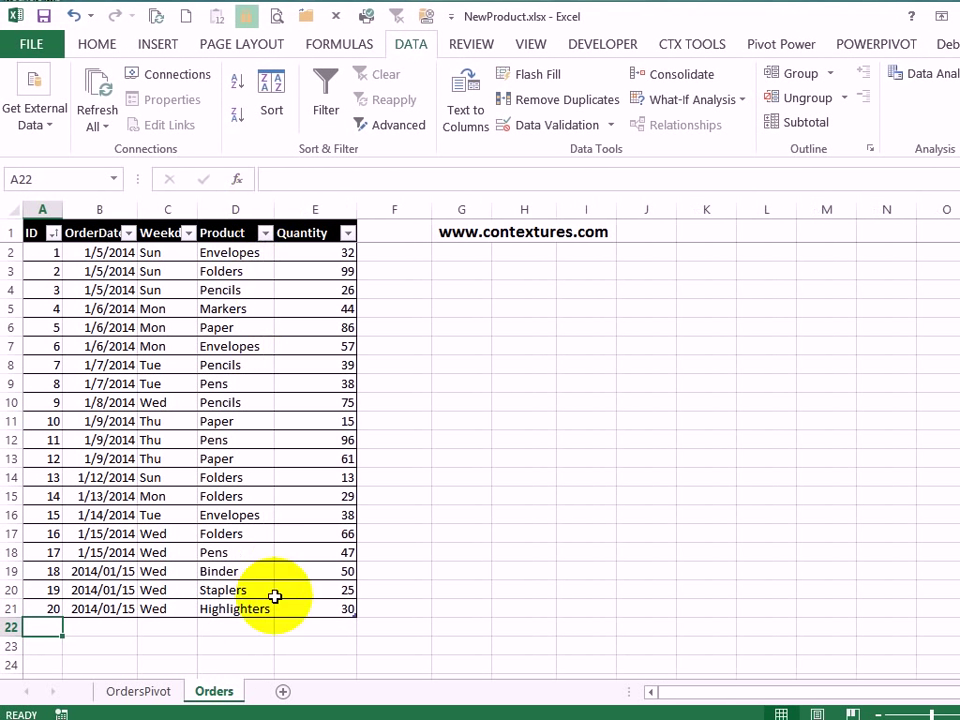
# Step: Refresh the OrdersPivot table so Highlighters appears at 30 and the total reaches 470
pyautogui.click(139, 690)
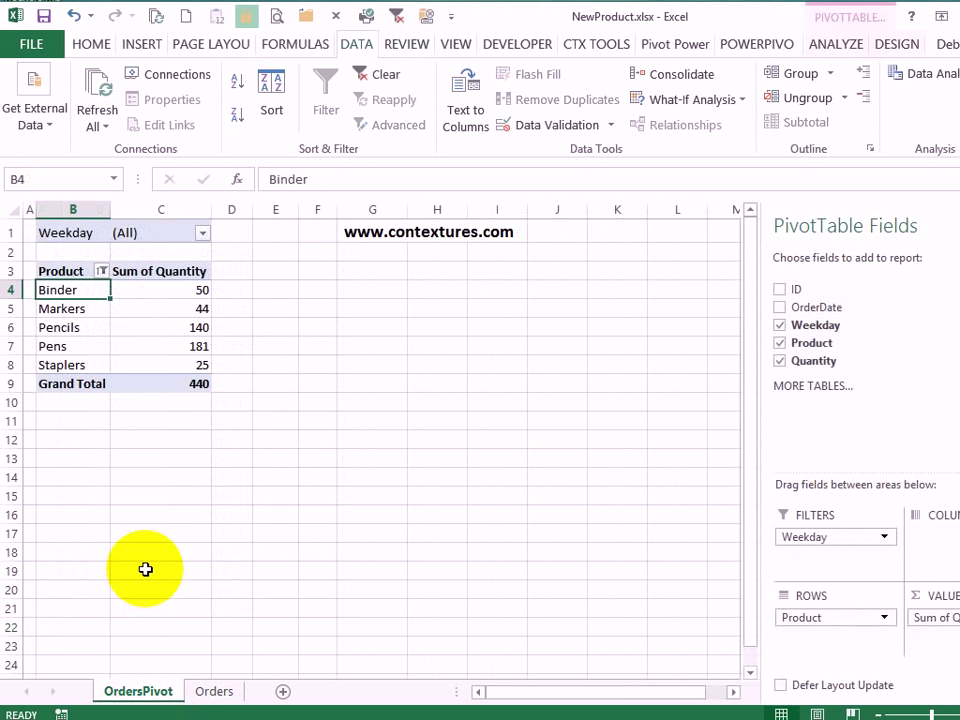
pyautogui.rightClick(87, 292)
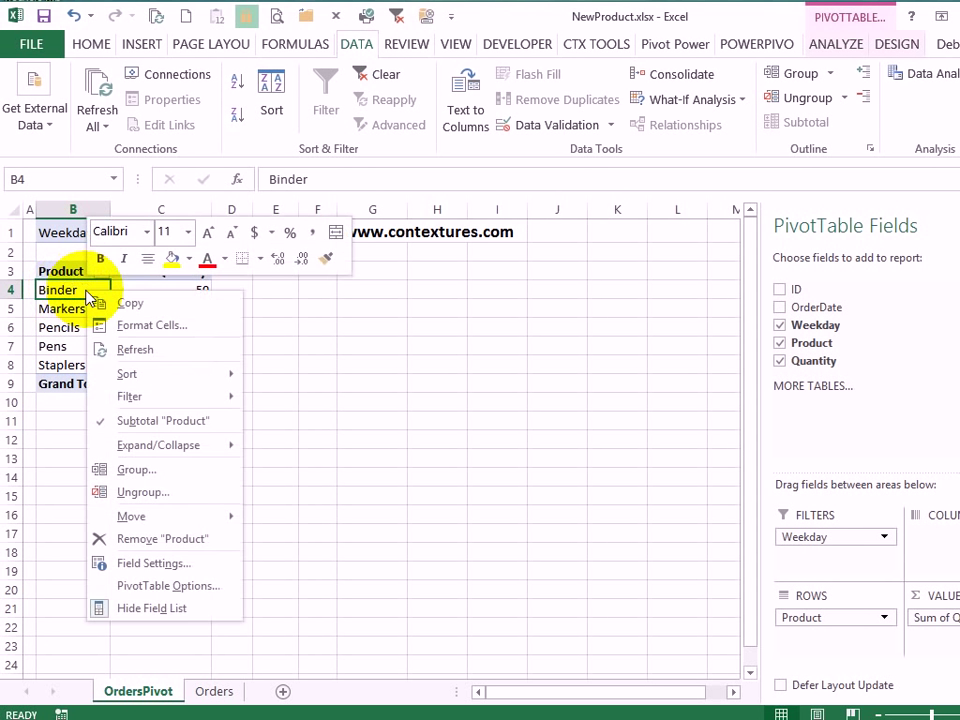
pyautogui.click(138, 350)
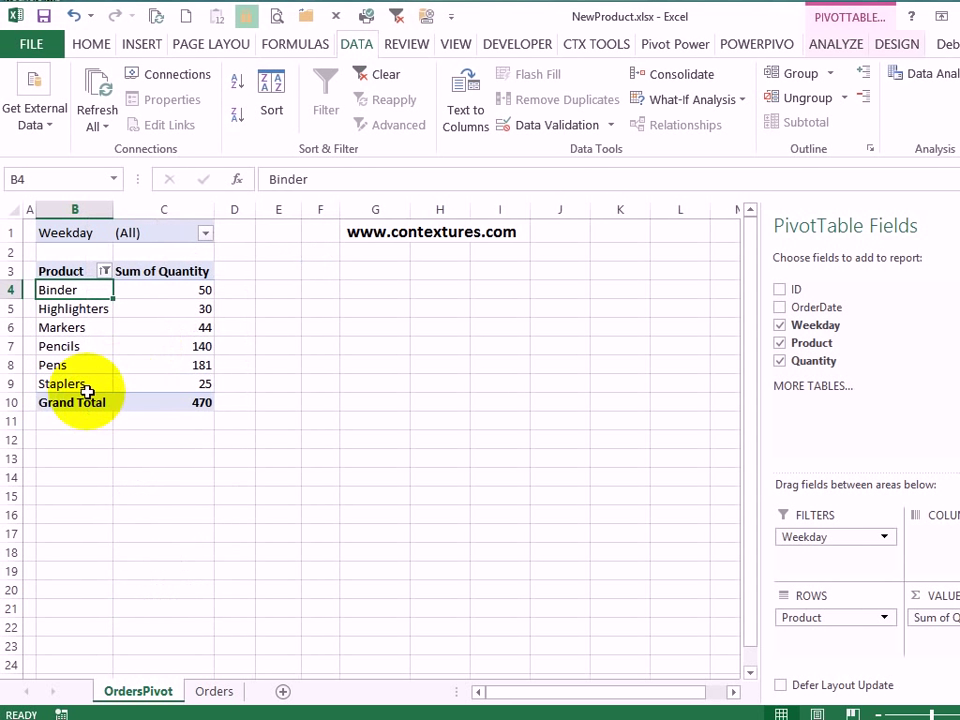